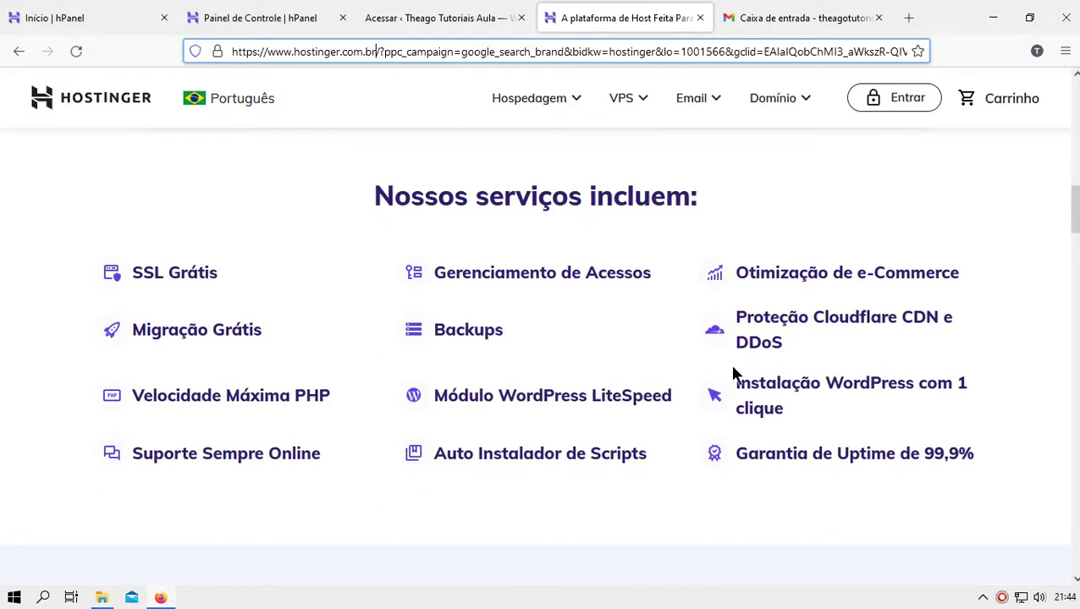
scroll(734, 373, up, 10)
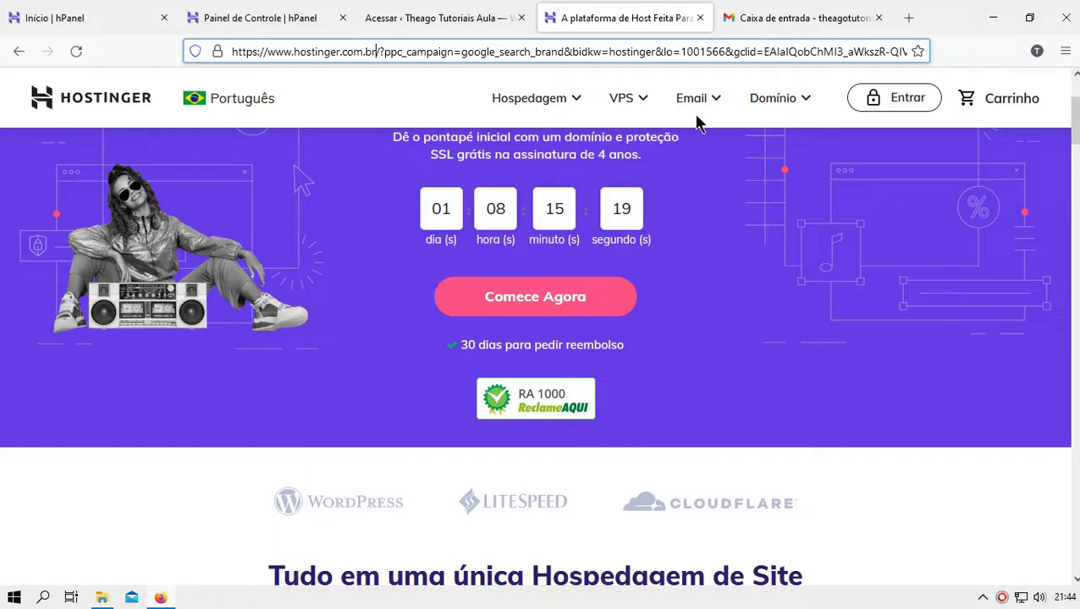
click(436, 15)
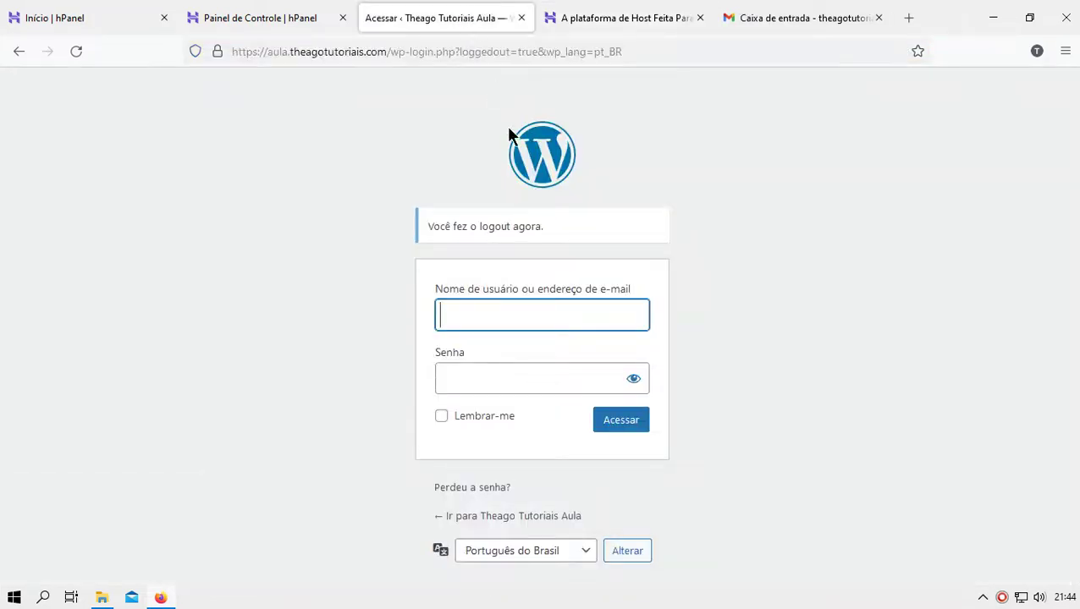
Open aula.theagotutoriais.com/wp-admin in a new browser tab
click(911, 17)
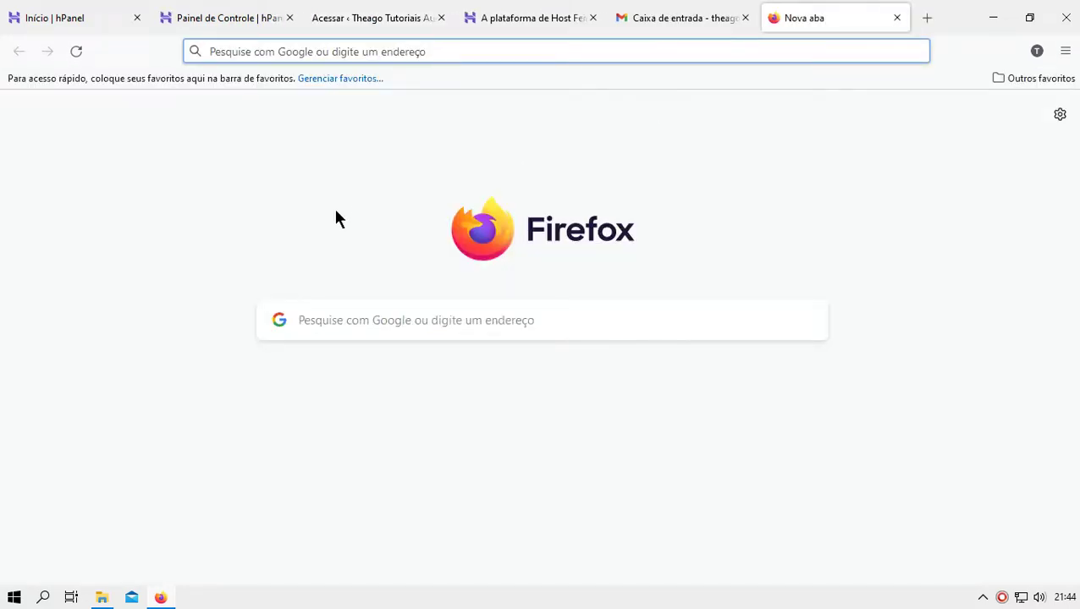
text(aul)
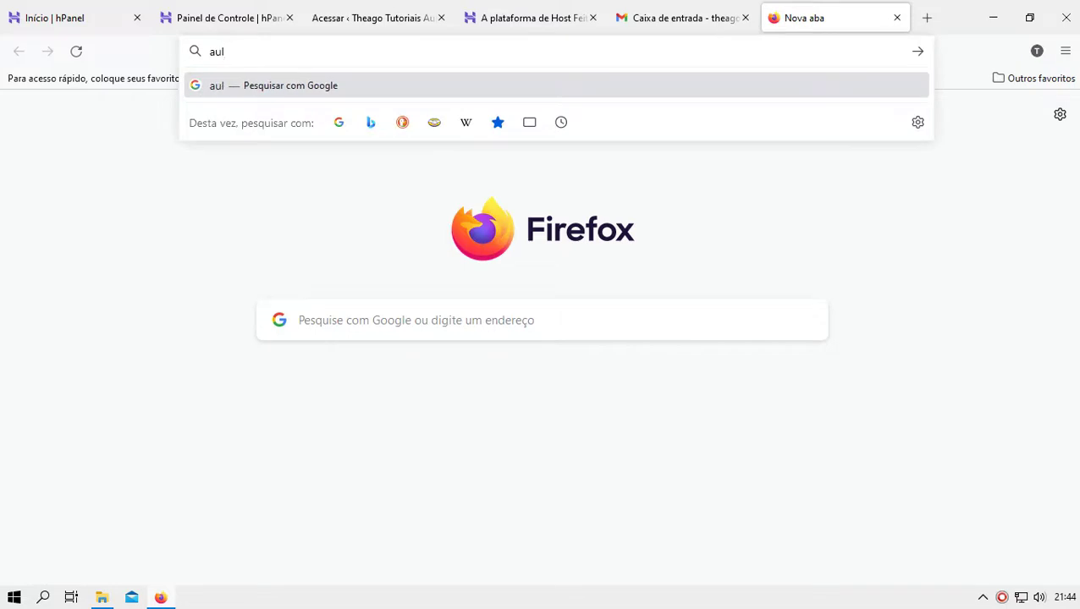
text(a.)
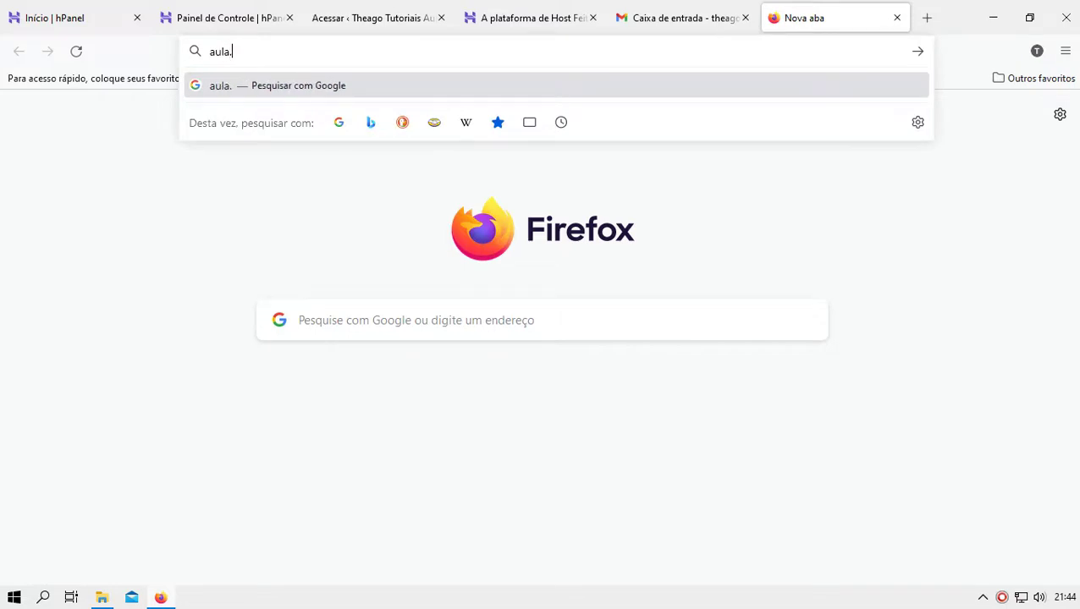
text(theago)
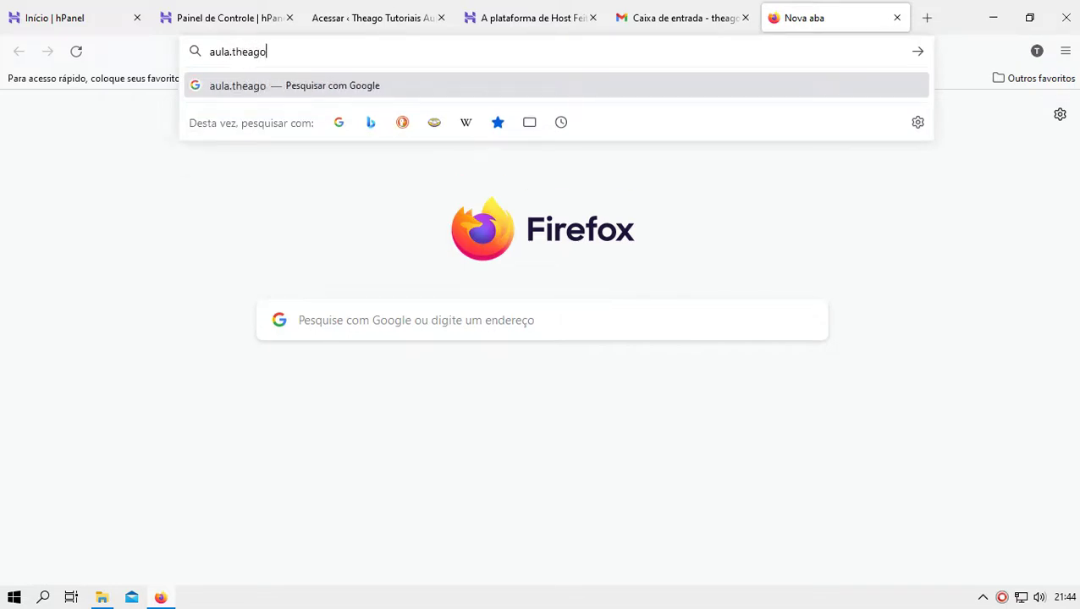
text(tutori)
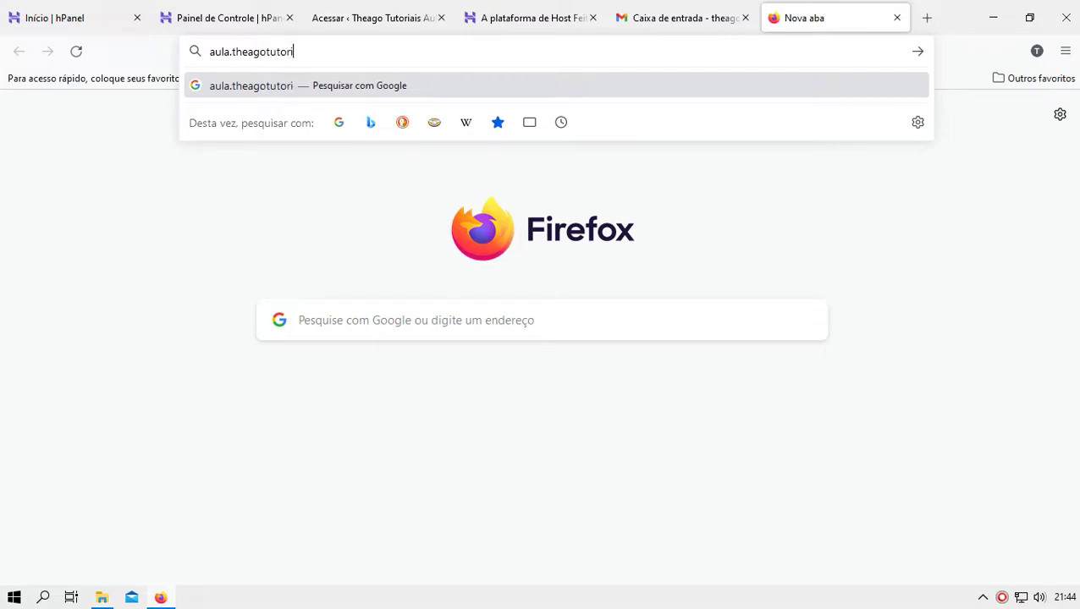
text(ais.com)
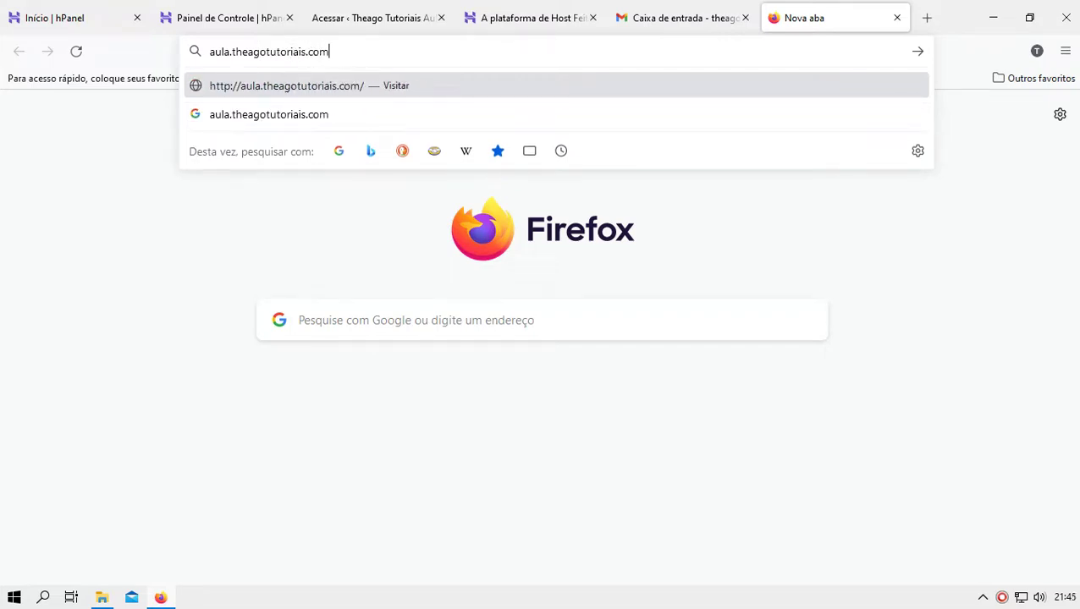
text(/)
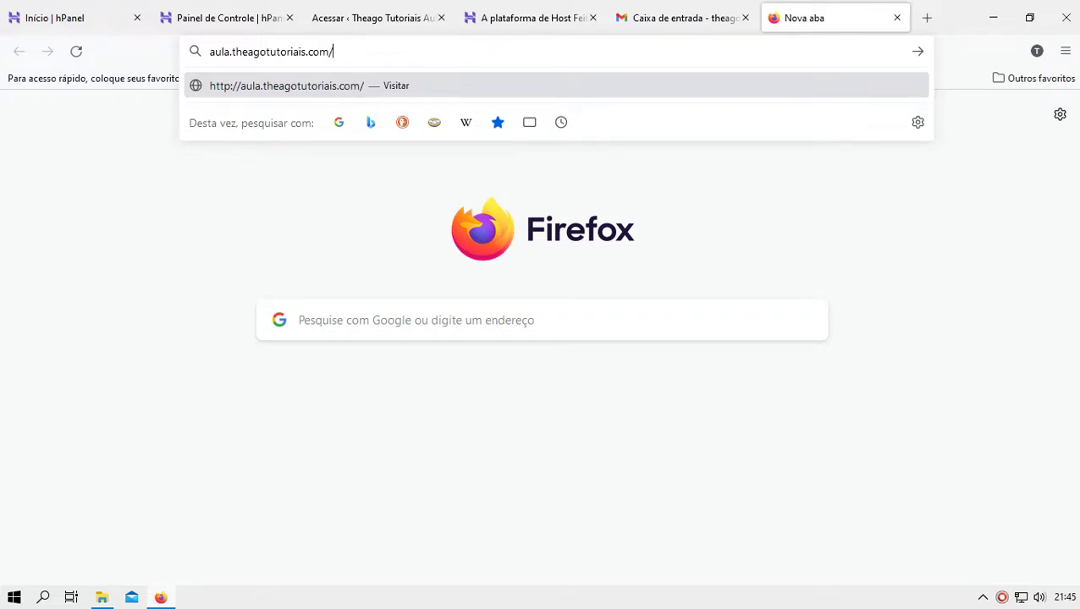
text(wp-admin)
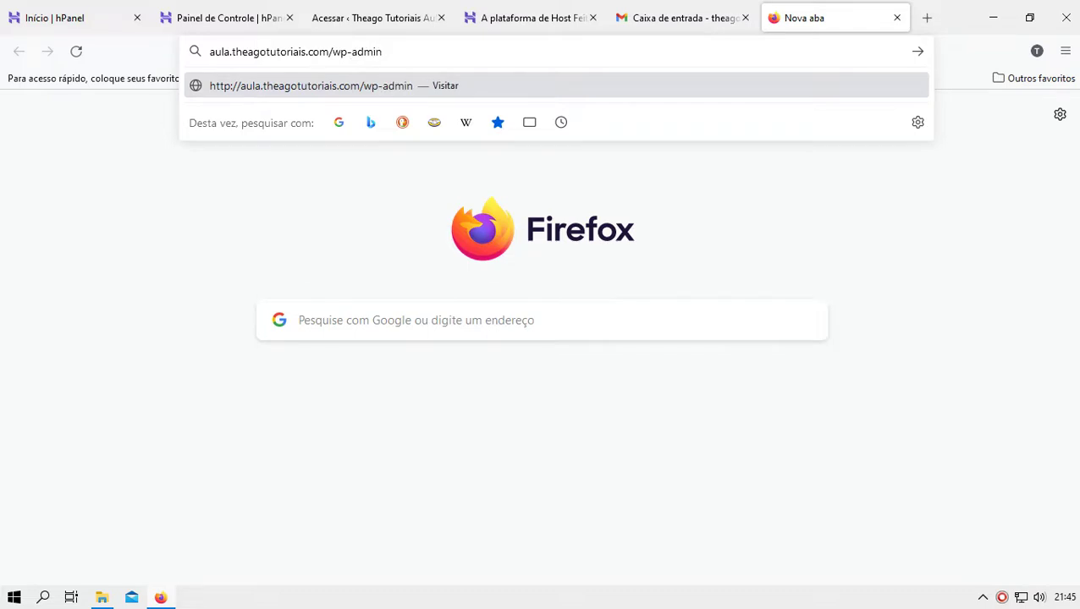
key(Return)
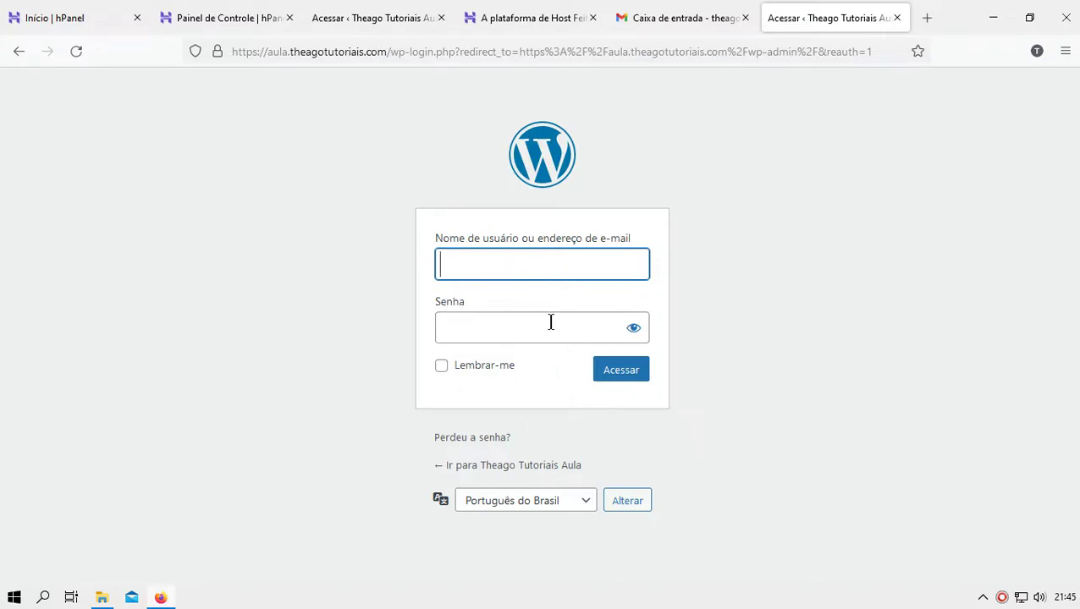
Request a lost-password reset with the account's username and return to the login page
click(488, 444)
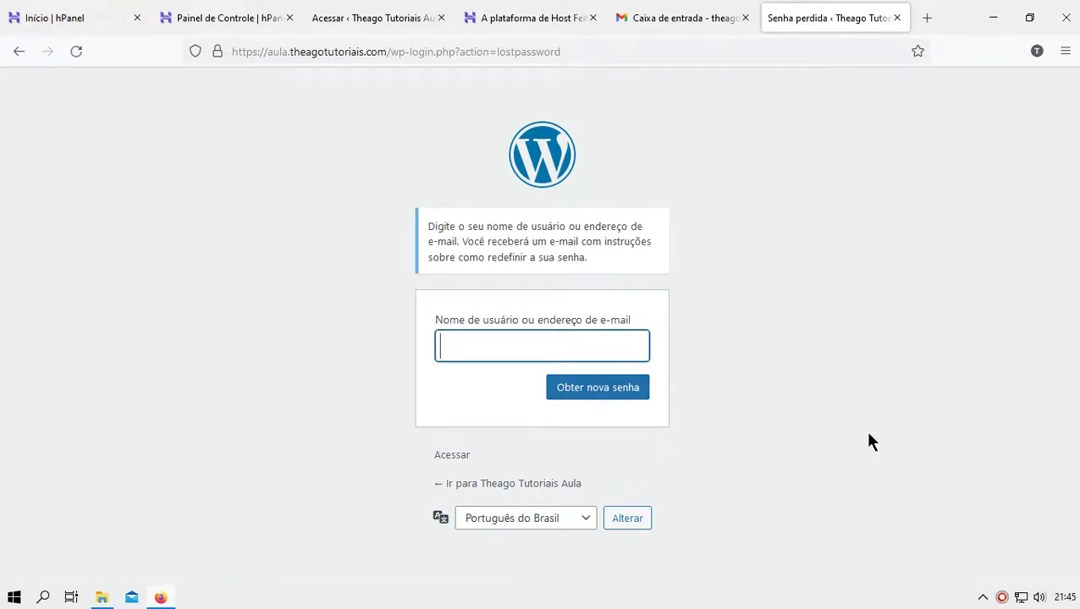
text(theago)
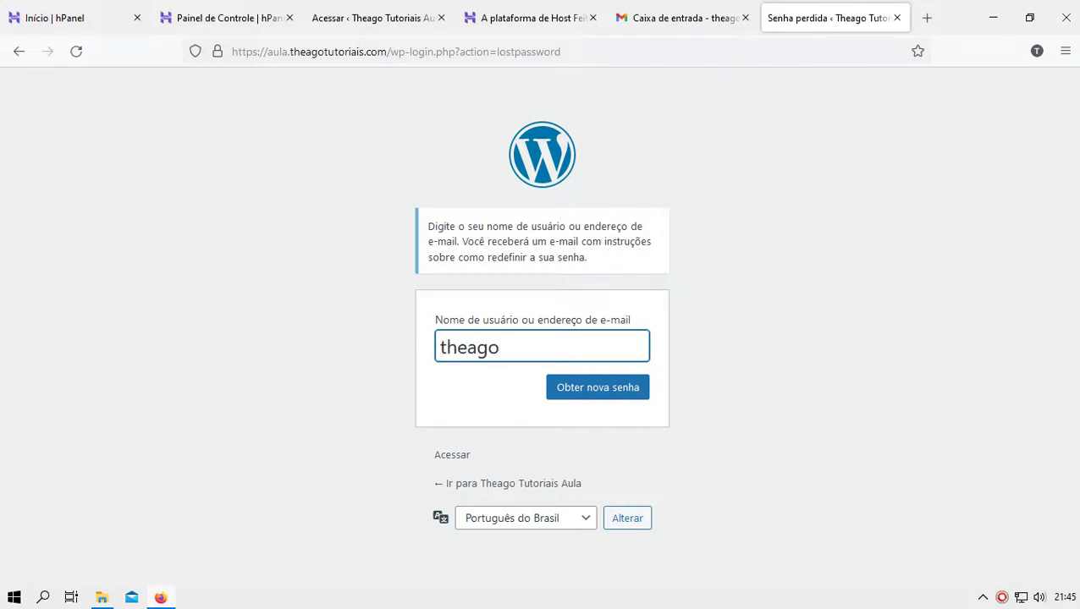
click(598, 398)
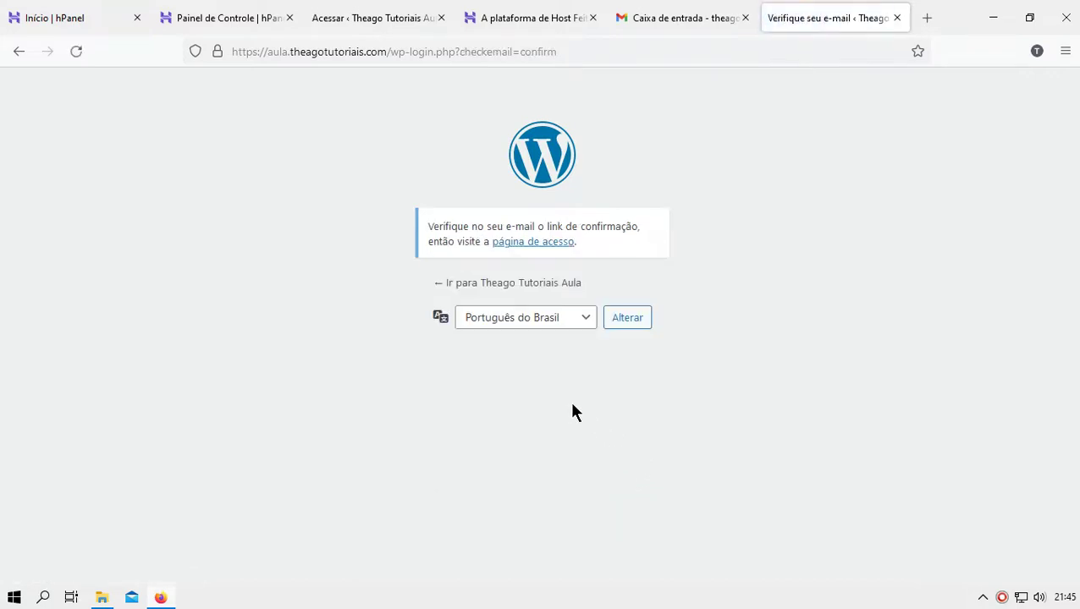
click(522, 246)
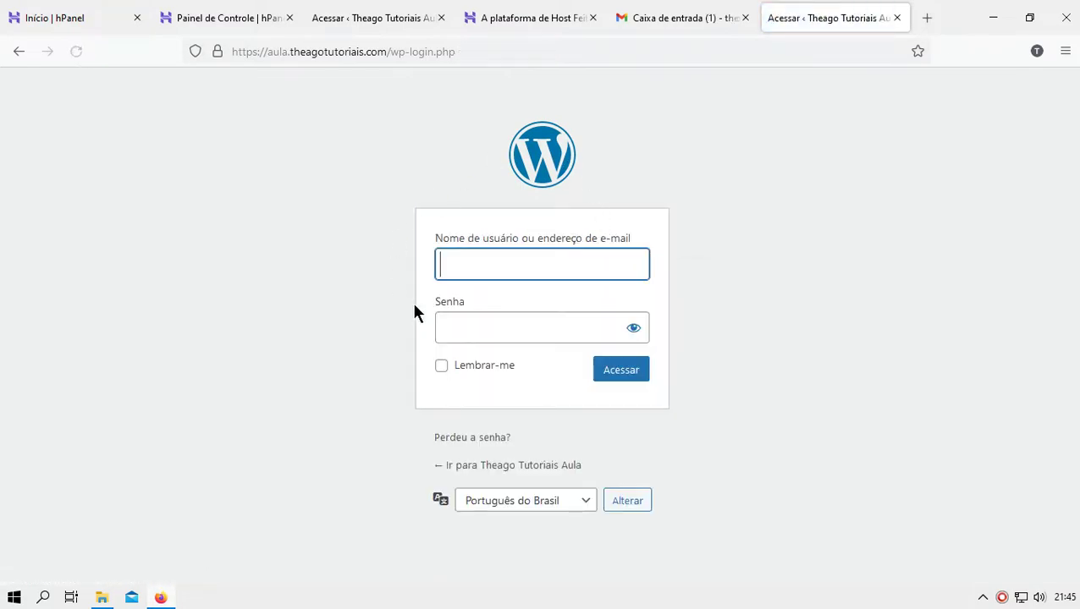
Open the "Redefinição de senha" message from WordPress in the Gmail inbox and follow its password reset link
click(673, 13)
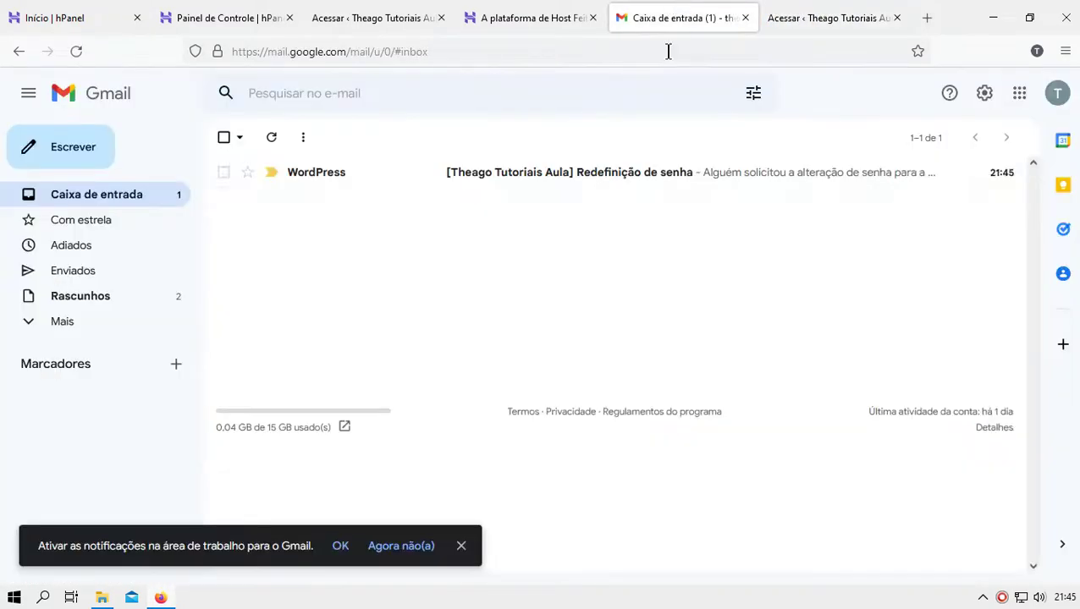
click(517, 176)
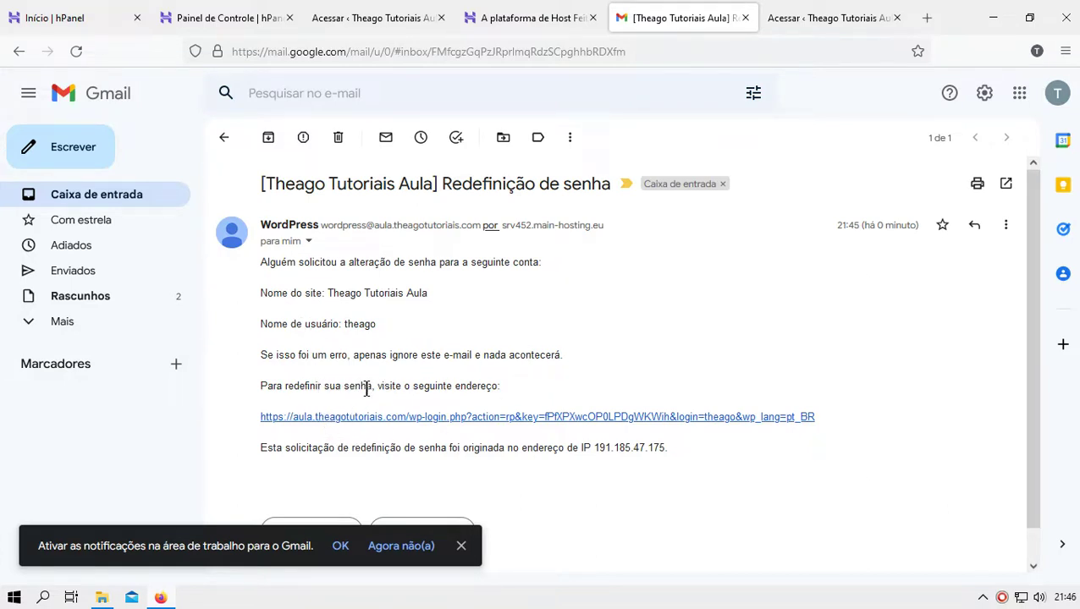
click(387, 417)
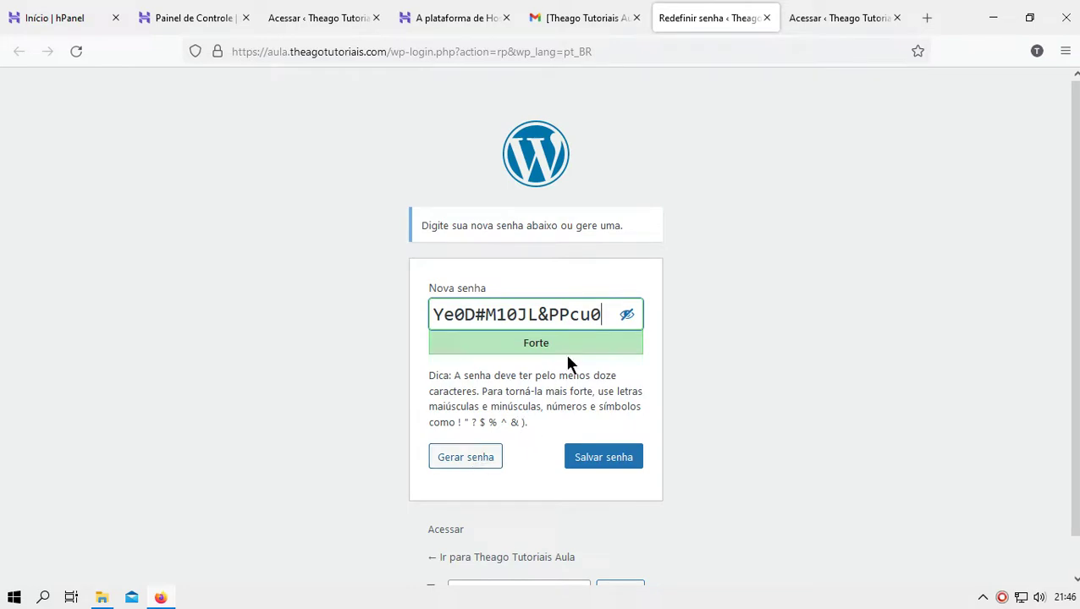
Generate a new account password in the Nova senha field, save it and go to the login page
drag(599, 309, 372, 295)
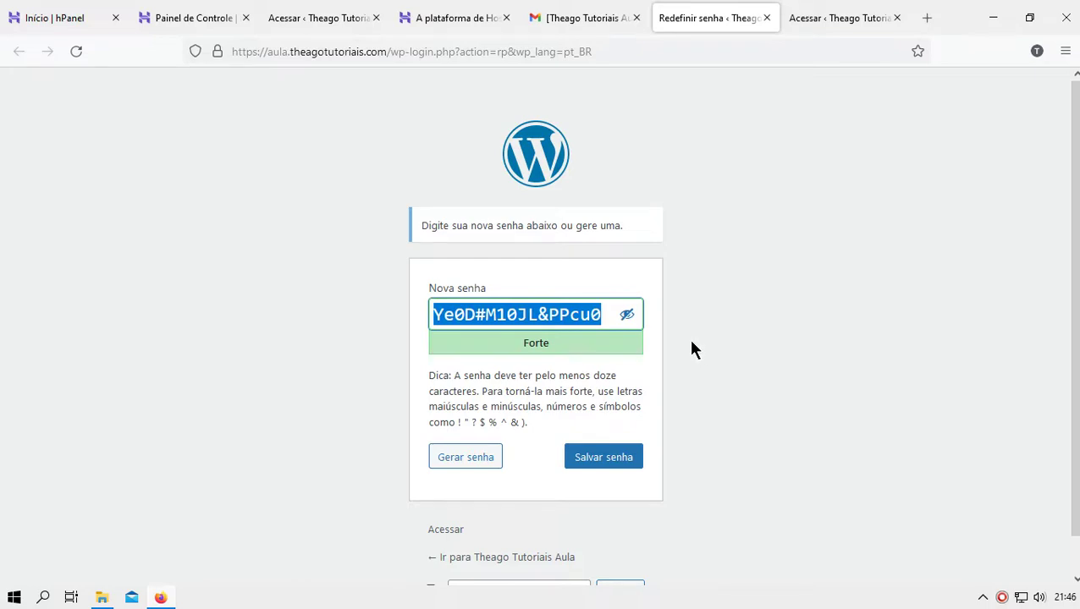
click(474, 462)
click(597, 461)
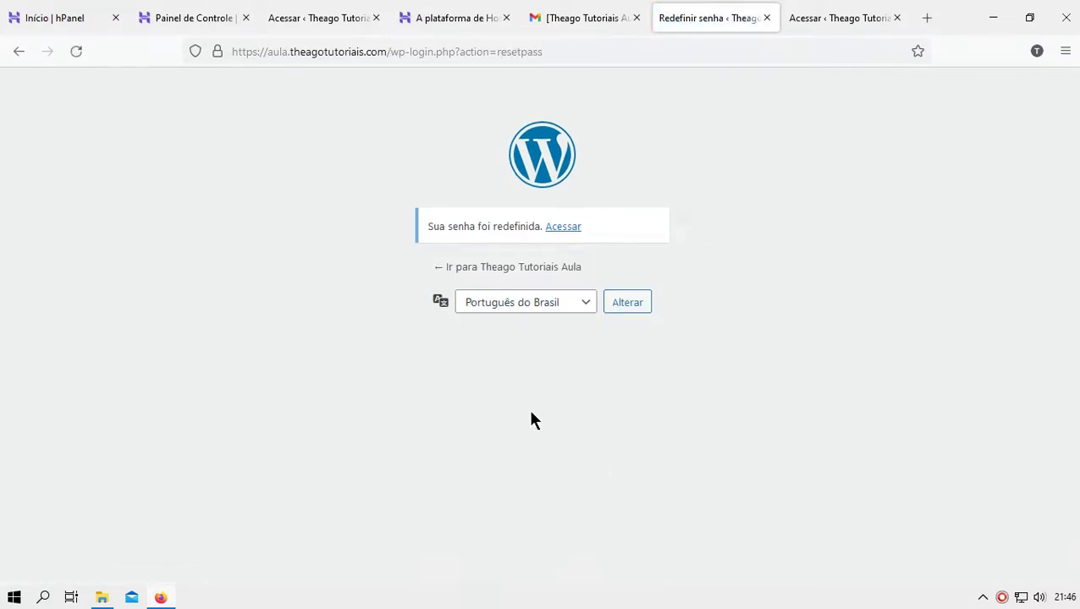
click(563, 228)
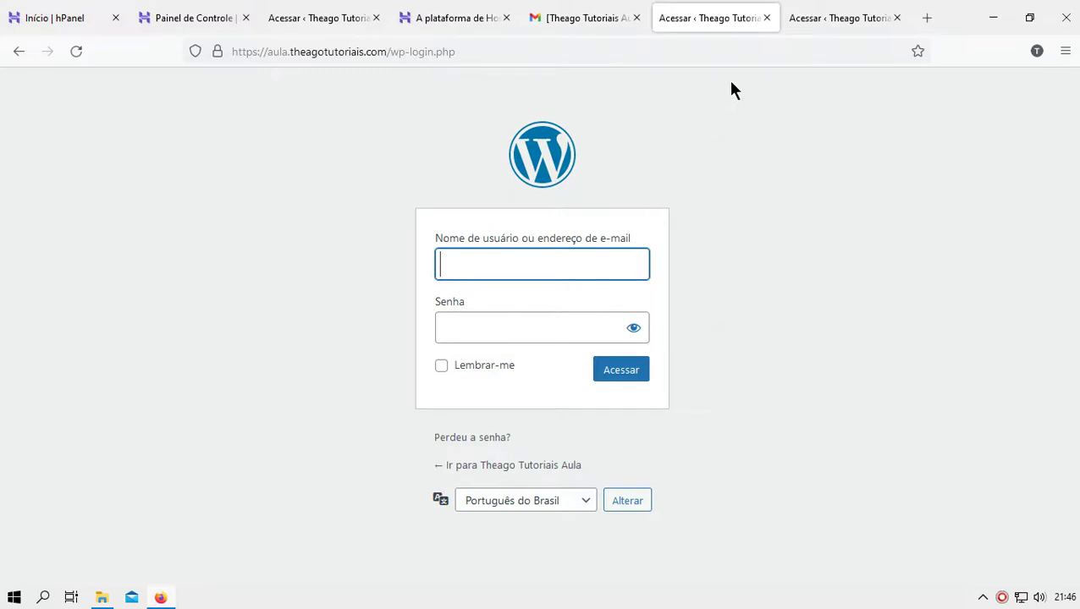
Close the two extra WordPress login tabs beside the Gmail tab
click(832, 10)
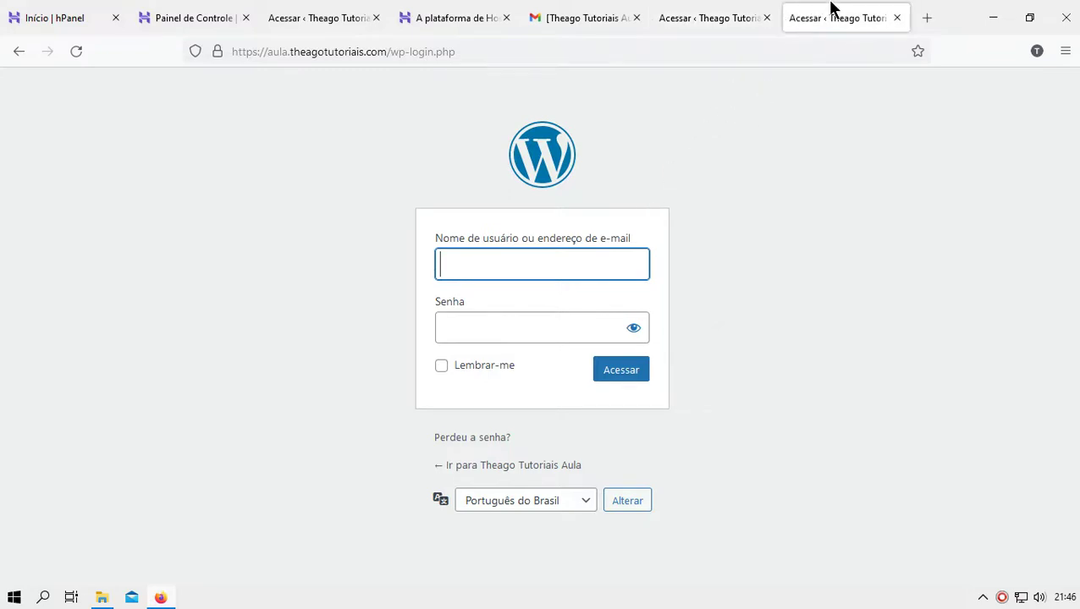
click(755, 24)
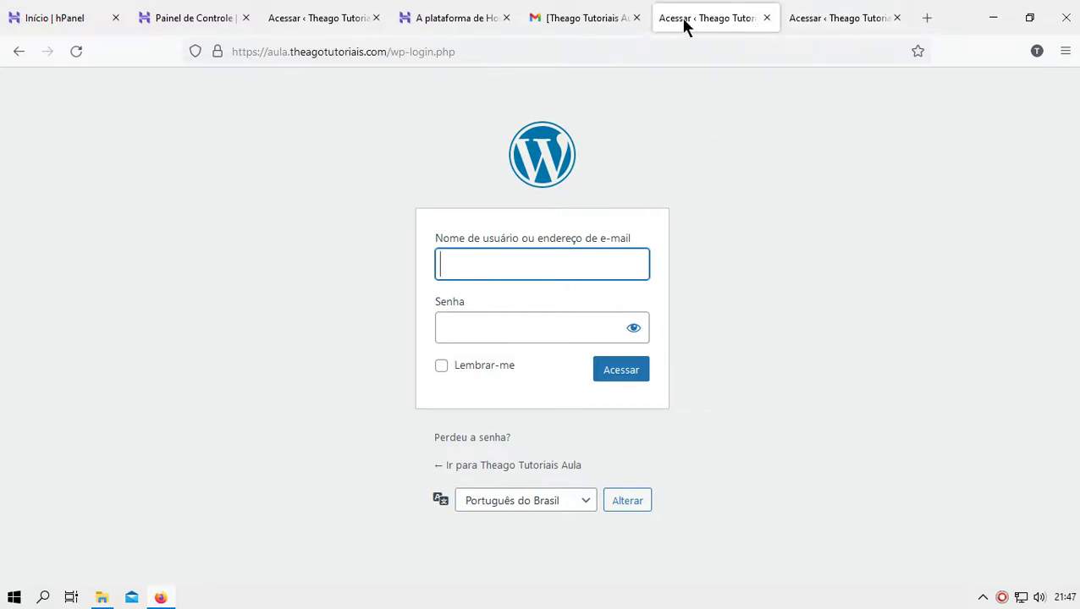
click(766, 18)
click(766, 17)
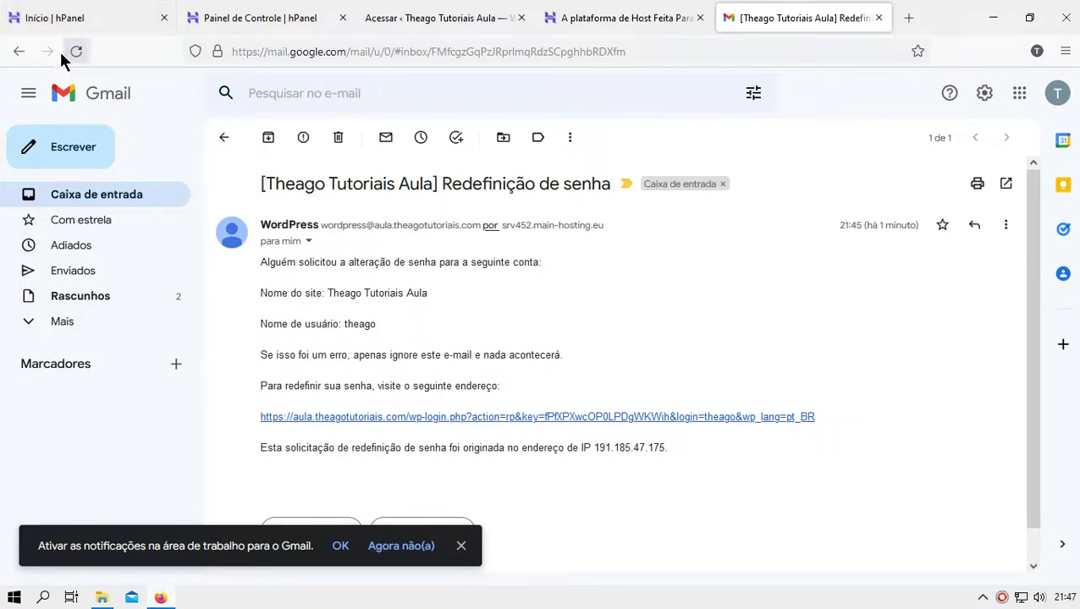
Open the WordPress admin of aula.theagotutoriais.com through Editar Site in the Hostinger control panel
click(49, 19)
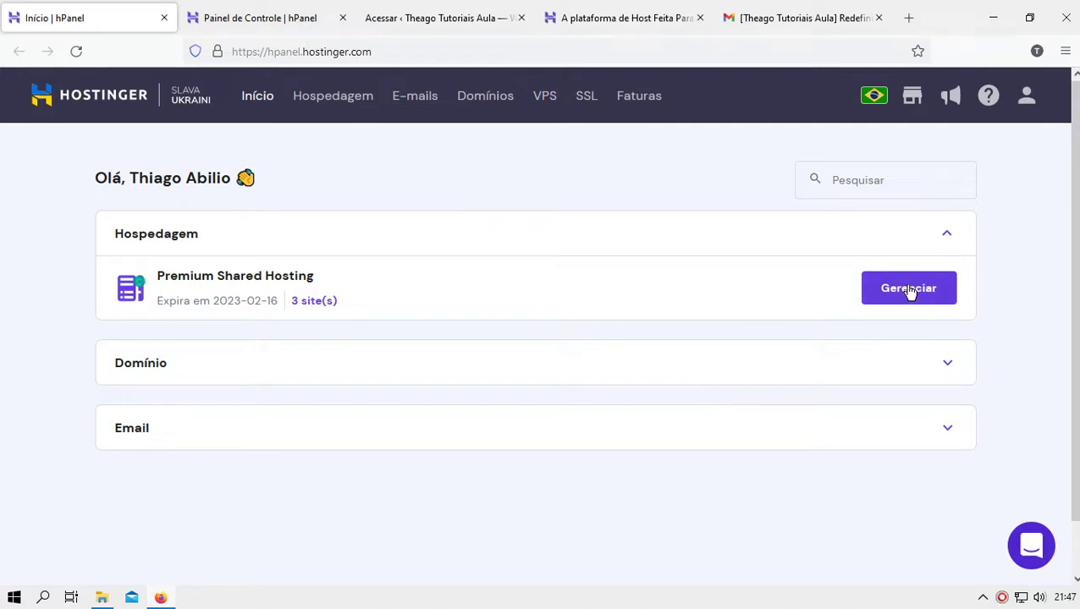
click(225, 12)
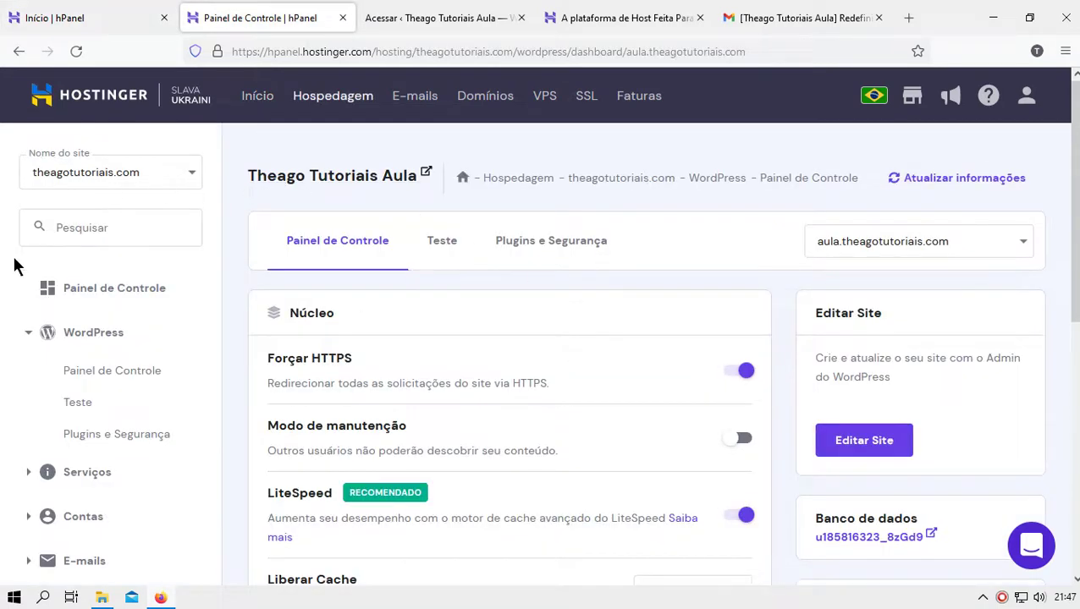
click(89, 287)
click(877, 451)
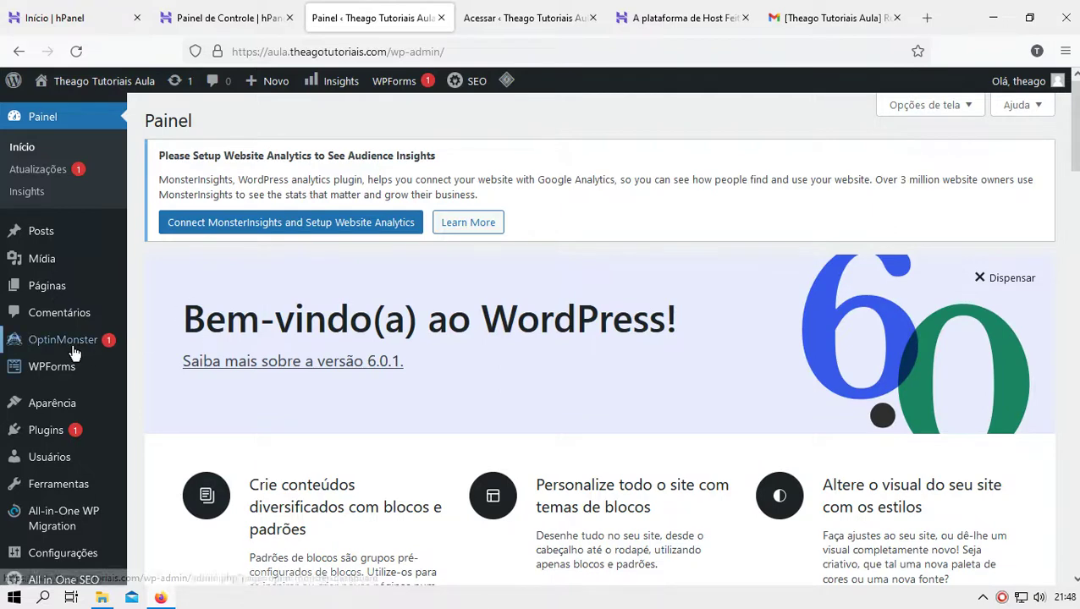
Open the administrator account for editing from the WordPress Usuários list
scroll(25, 356, down, 5)
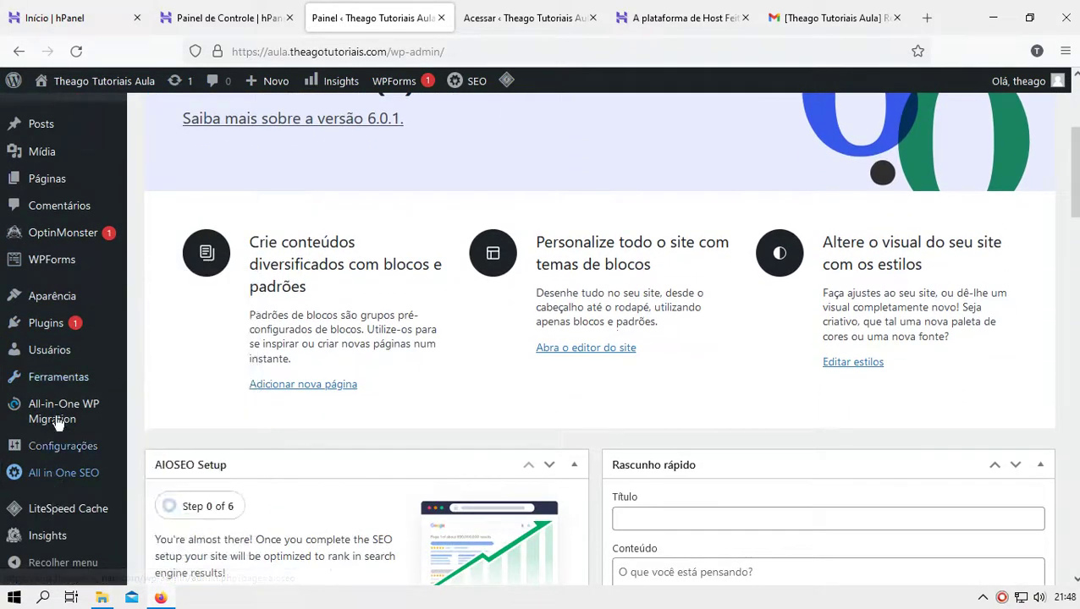
click(71, 352)
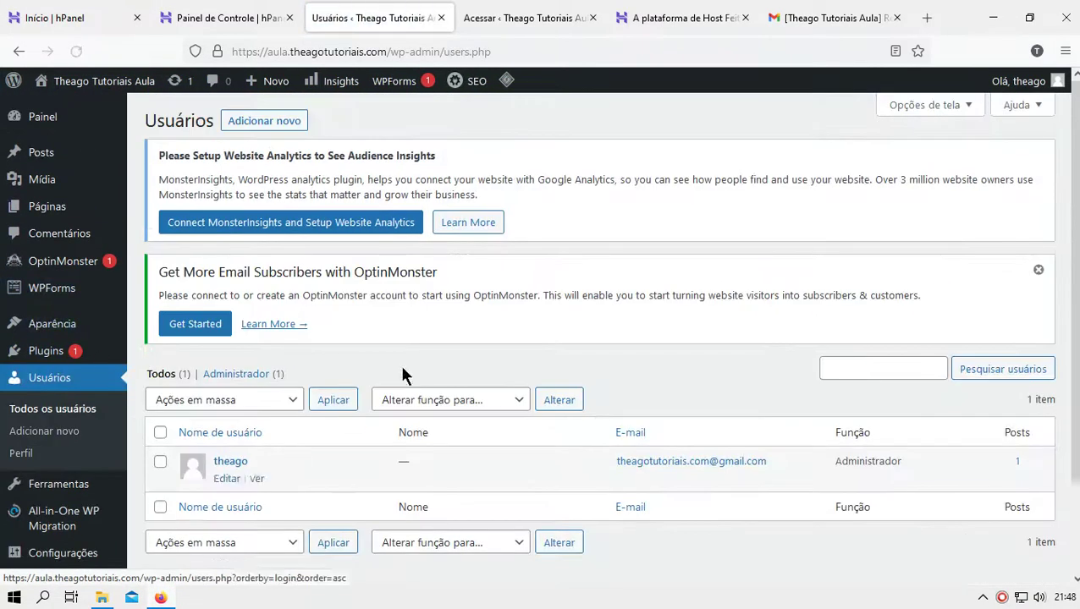
scroll(357, 439, down, 2)
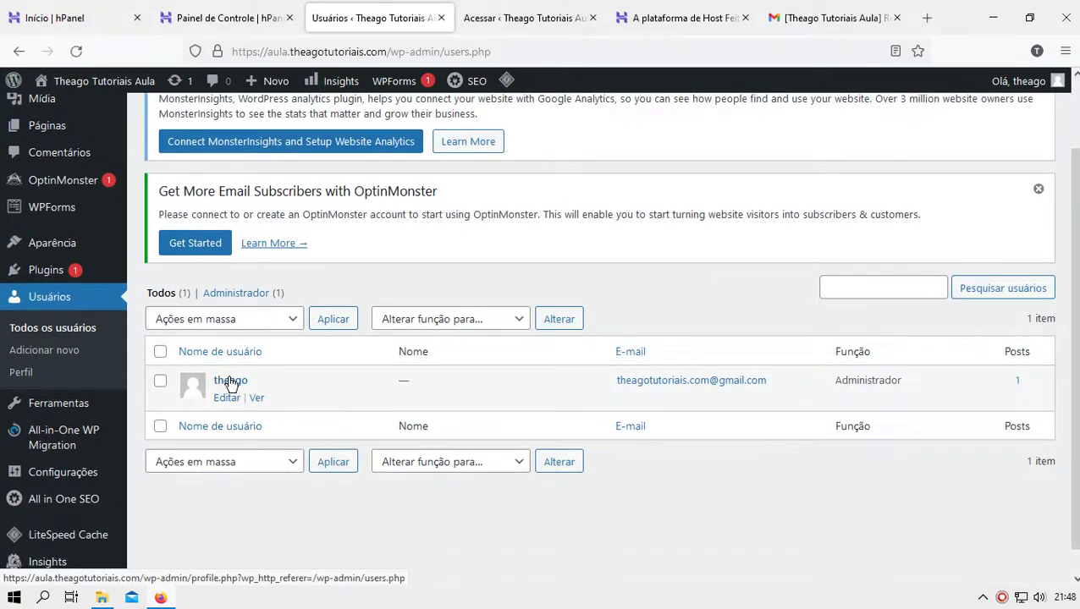
click(221, 404)
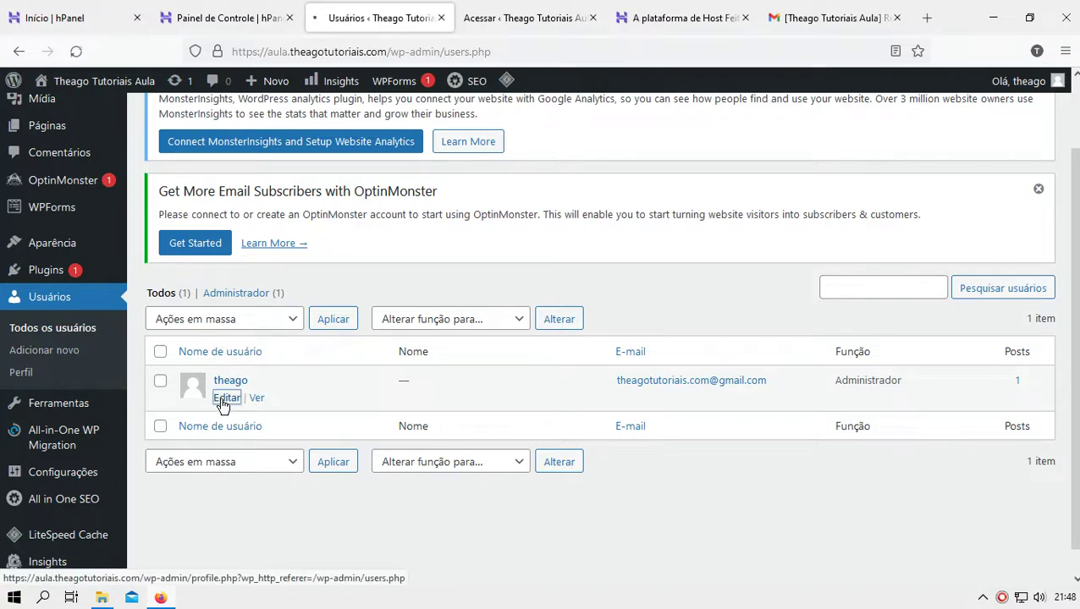
Enter a new account password under Gerenciamento de conta, confirm the use of a weak password and update the profile
scroll(490, 381, down, 10)
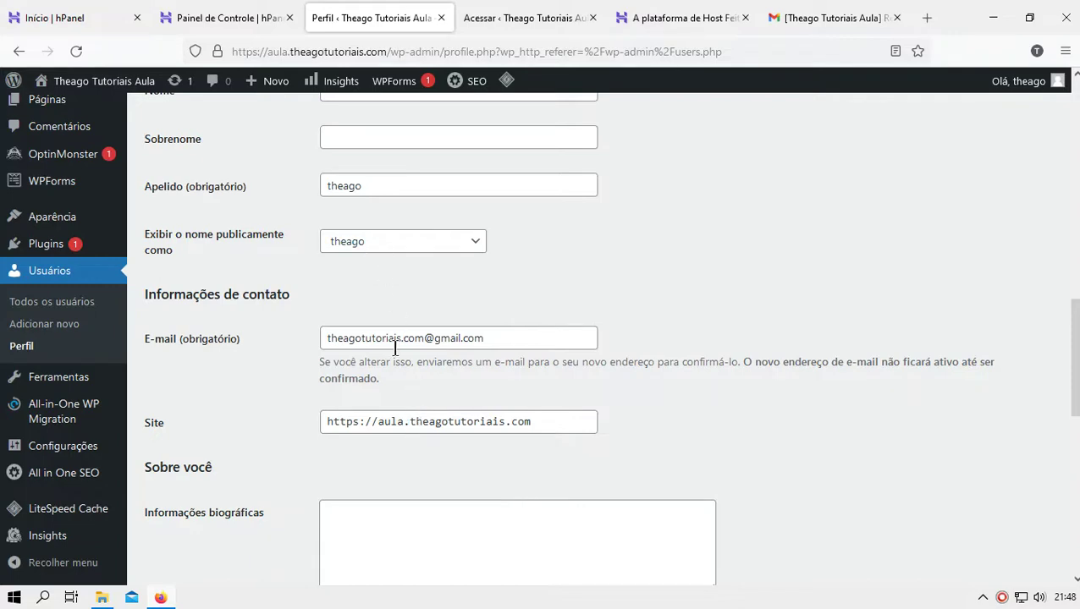
scroll(396, 364, down, 6)
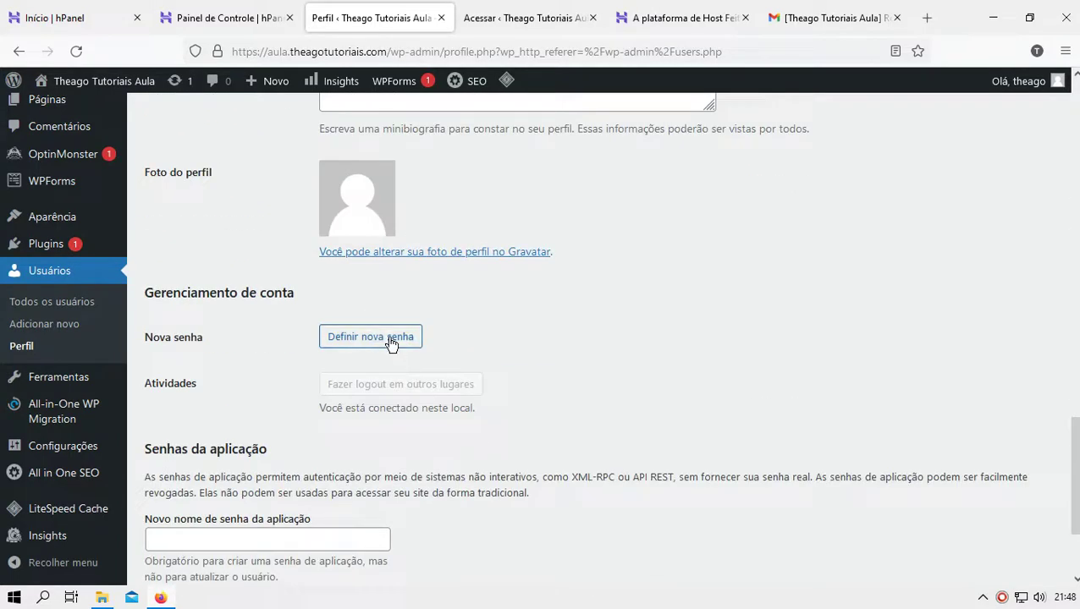
click(388, 343)
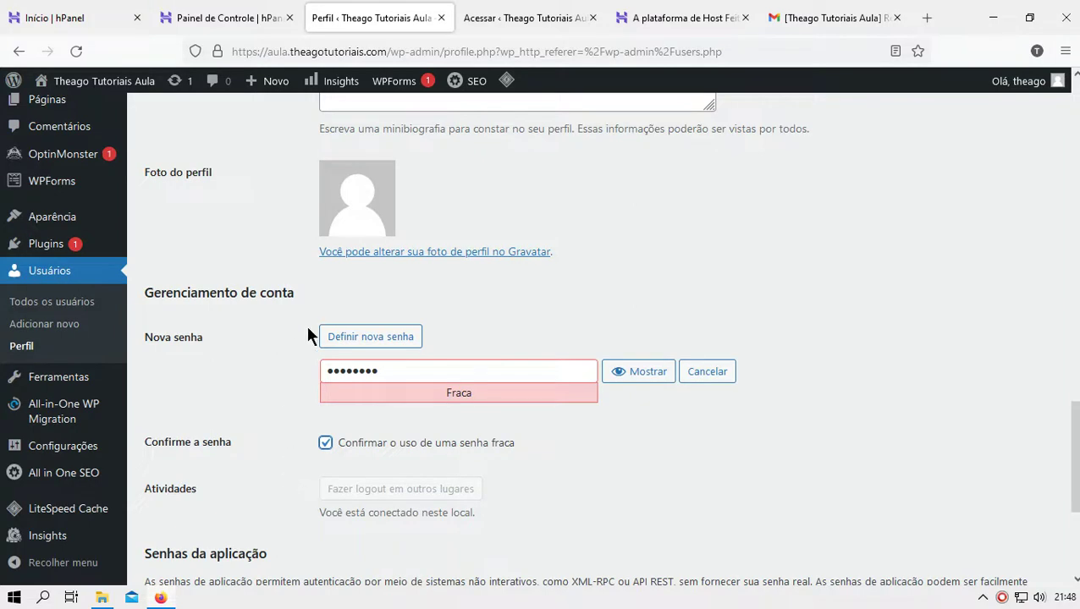
scroll(394, 428, down, 2)
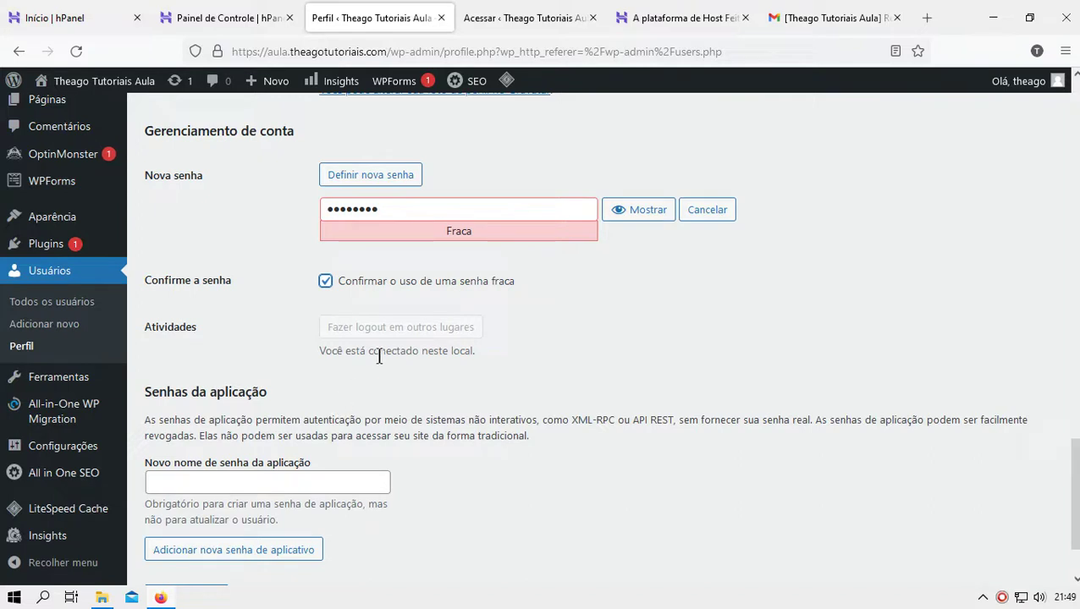
scroll(378, 356, down, 1)
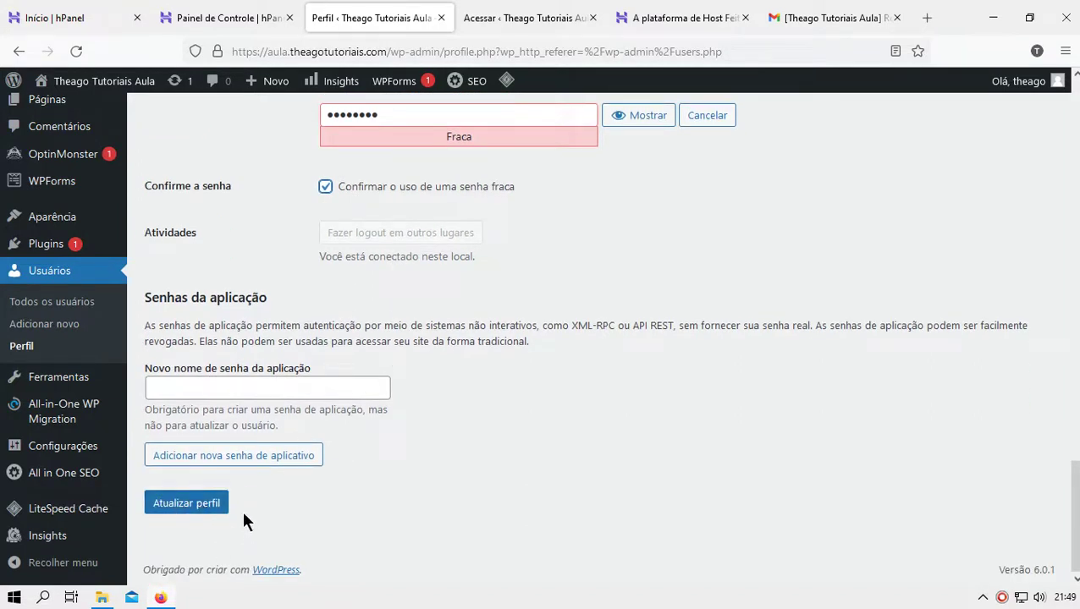
click(186, 503)
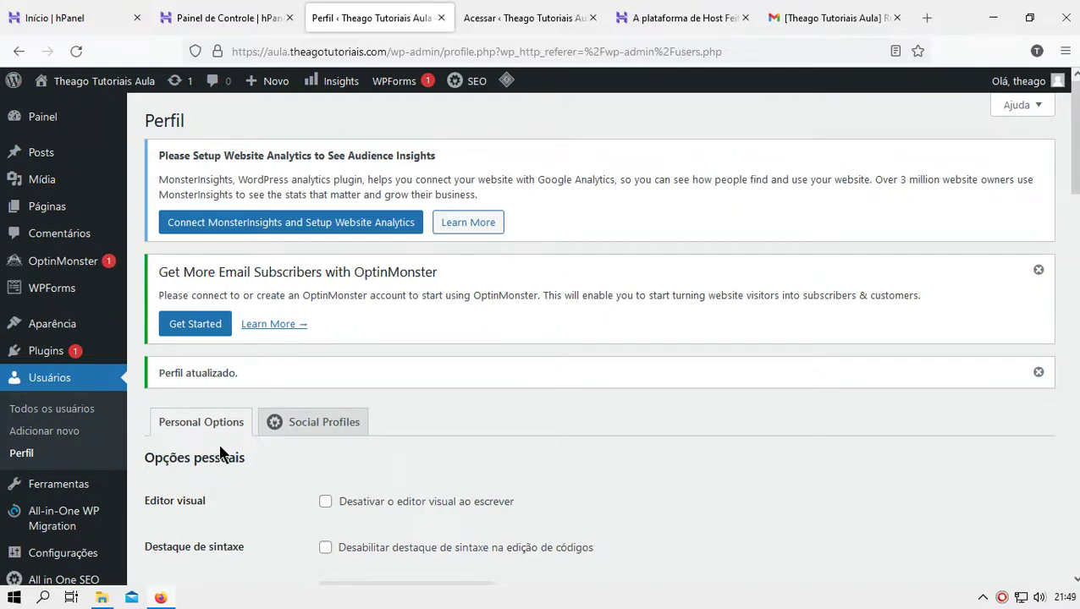
Dismiss the OptinMonster notice on the profile page and switch back to the site's Hostinger control panel
click(1038, 270)
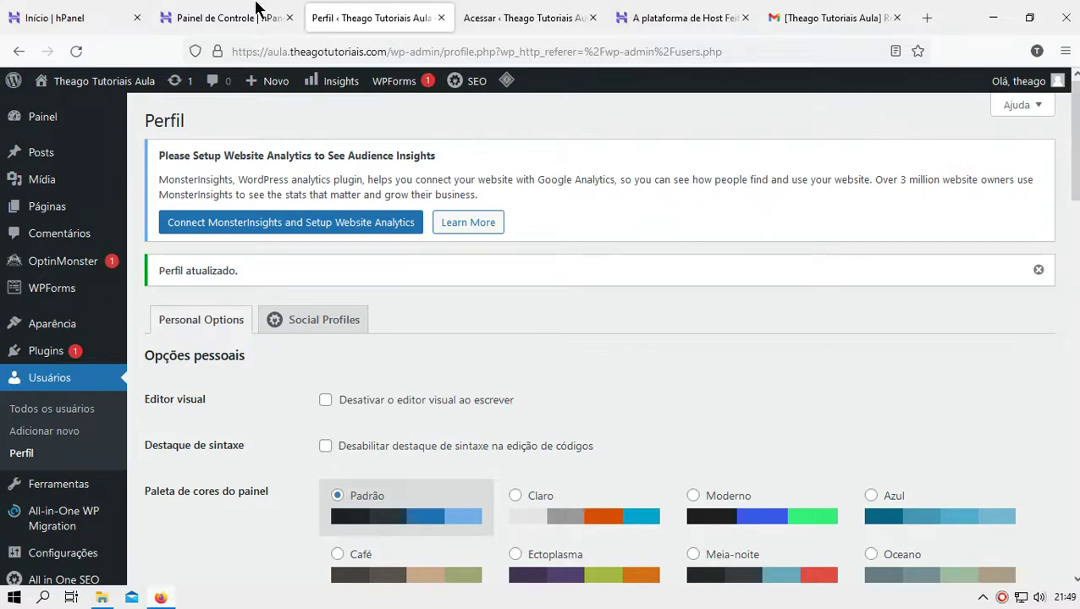
click(200, 8)
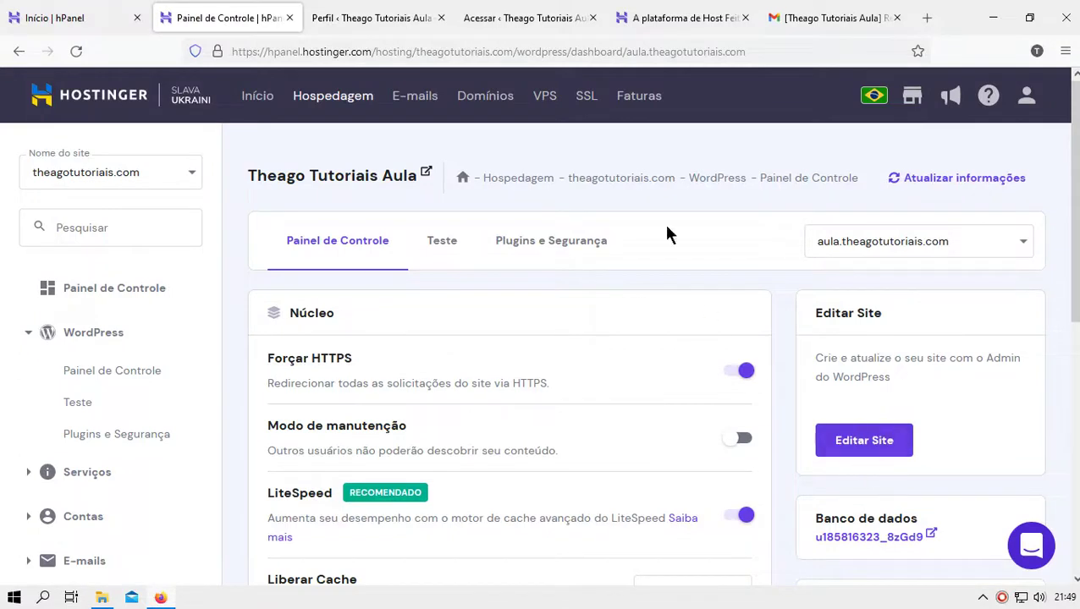